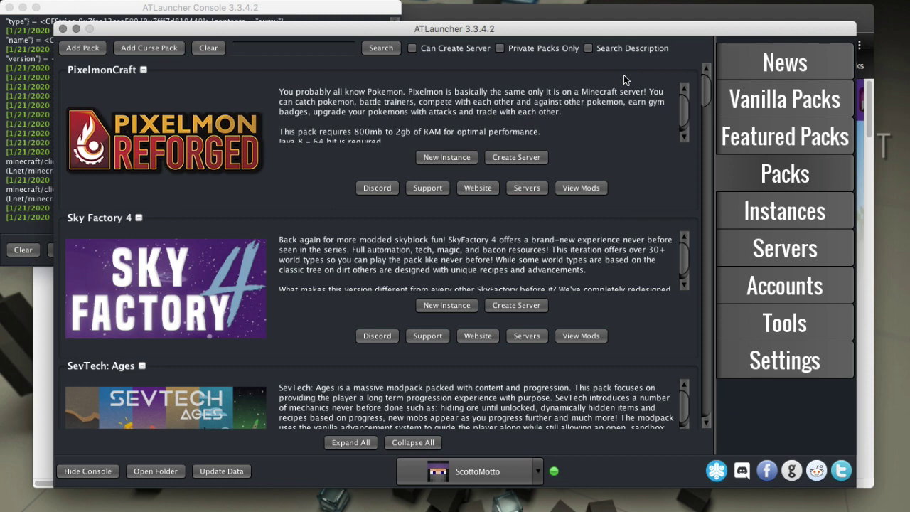
# Browse the available modpacks and the vanilla Minecraft packs, ending back on the general pack list
pyautogui.scroll(-3, 626, 176)
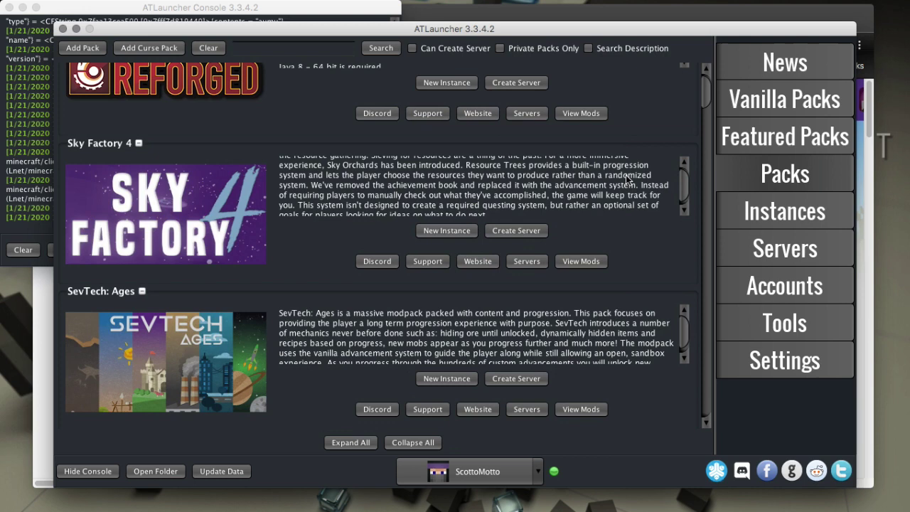
pyautogui.scroll(3, 179, 188)
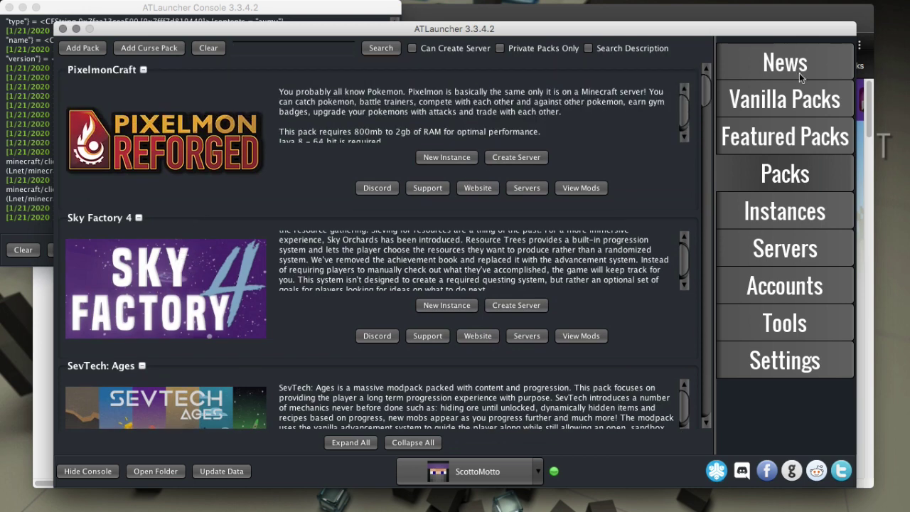
pyautogui.click(789, 89)
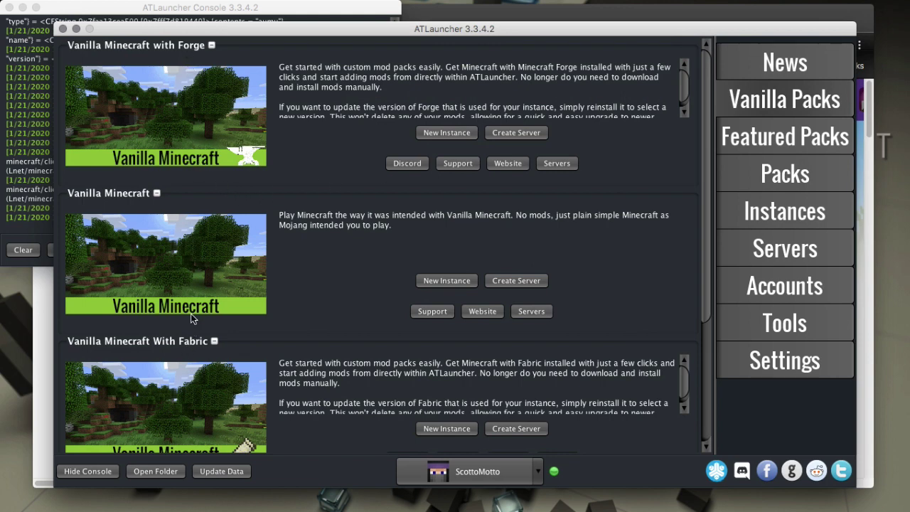
pyautogui.scroll(-5, 196, 292)
pyautogui.scroll(5, 197, 289)
pyautogui.click(735, 173)
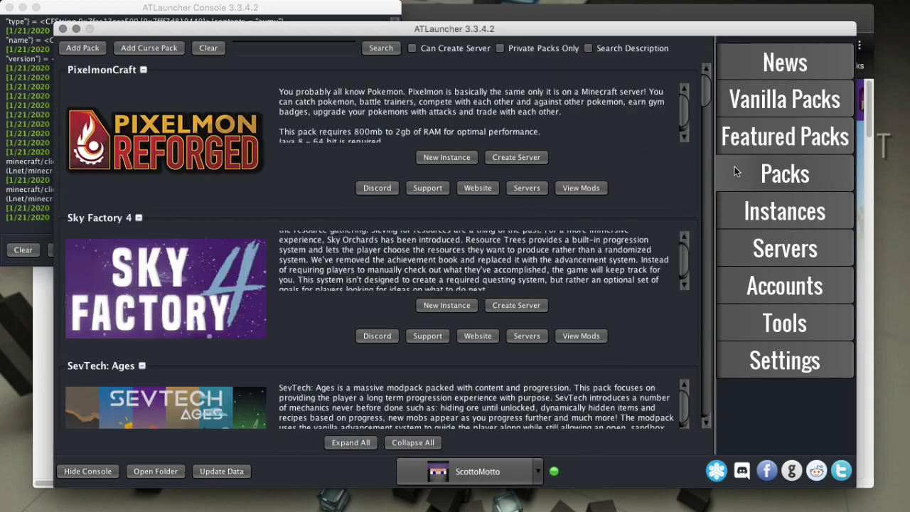
# Switch to the browser for the Oddly Vanilla modpack's CurseForge link, return to ATLauncher and add it as a Curse pack by URL
pyautogui.click(44, 319)
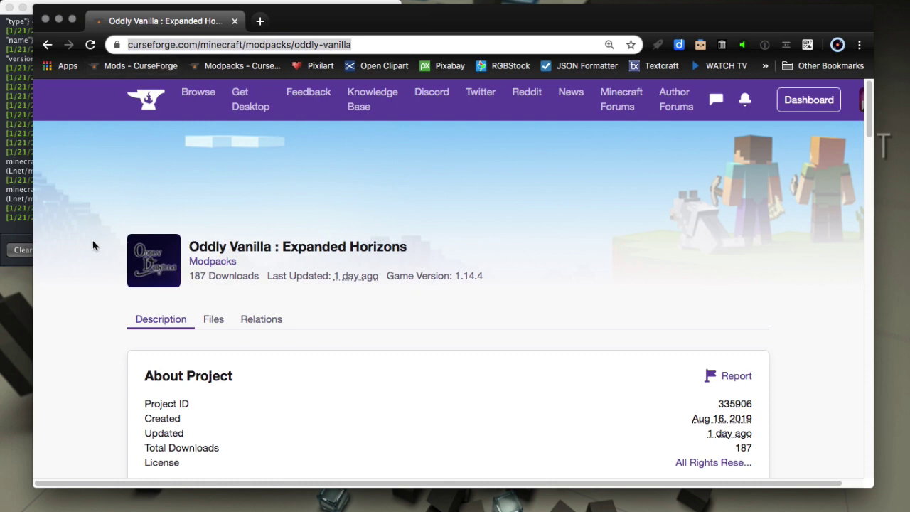
pyautogui.scroll(-1, 93, 258)
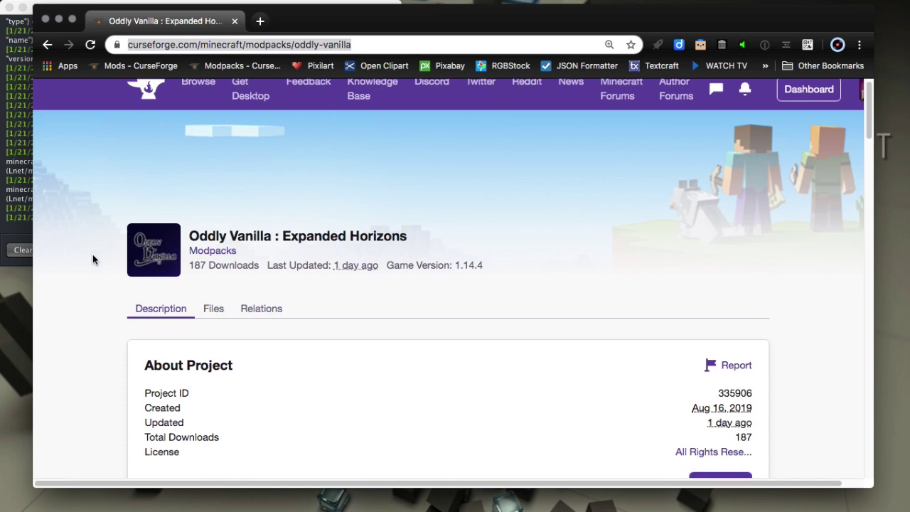
pyautogui.scroll(-3, 93, 260)
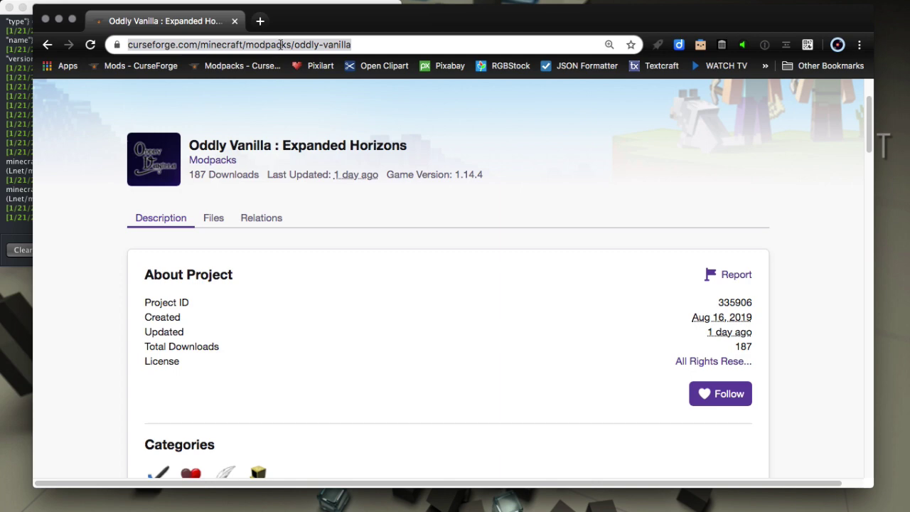
pyautogui.press('super+Tab')
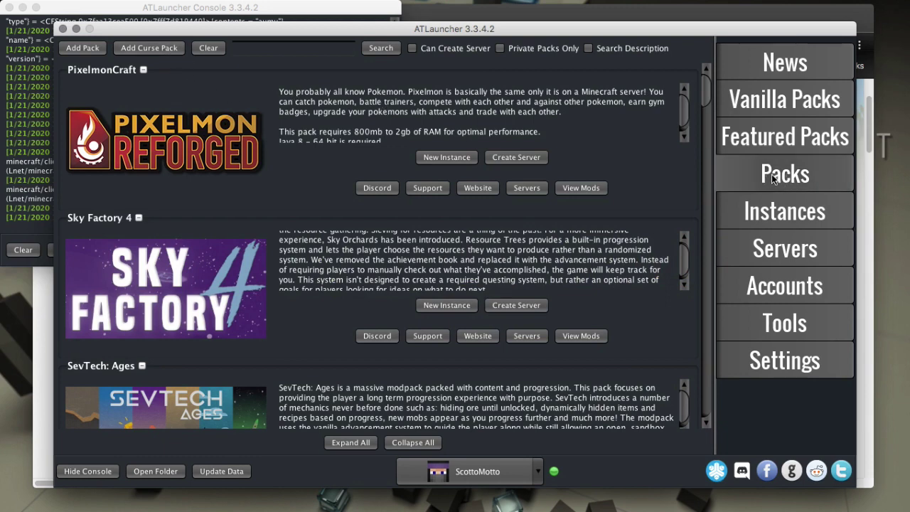
pyautogui.click(143, 50)
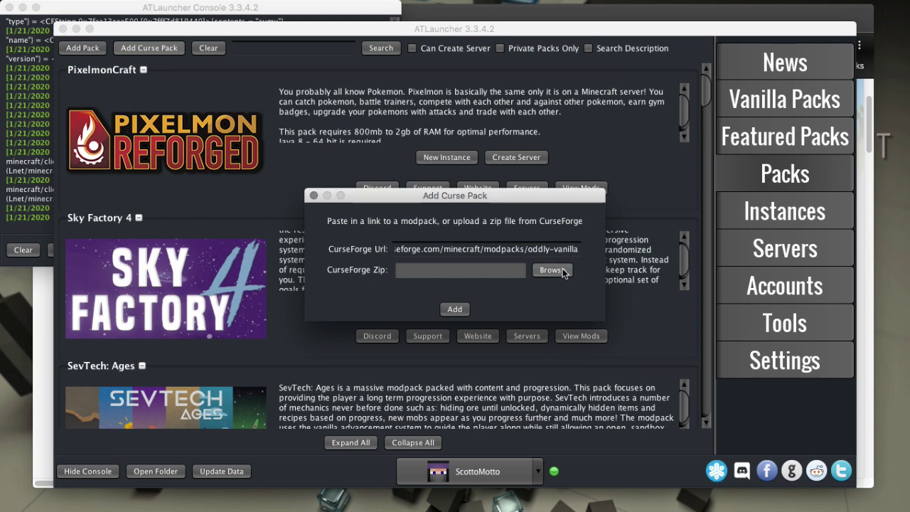
pyautogui.click(455, 310)
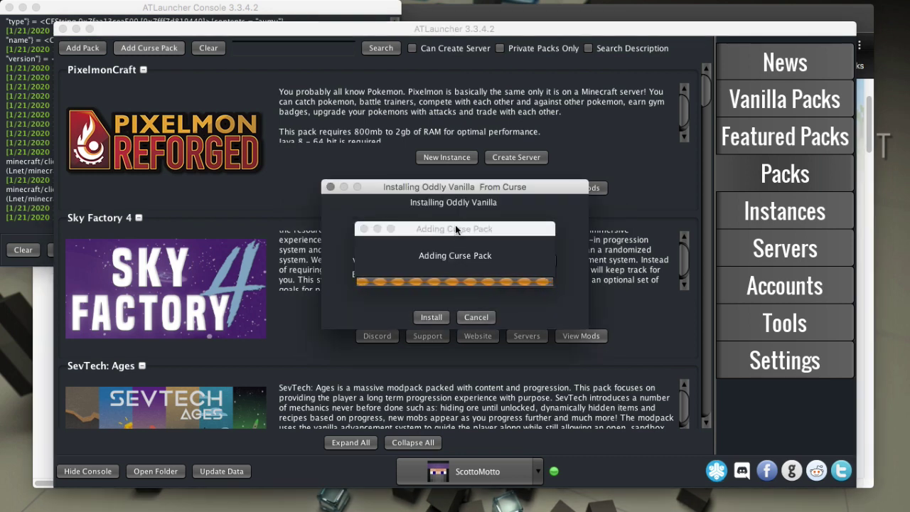
# Install version 2.0.2 (1.14.4) of the pack under the name Oddly Vanilla, leaving the user lock off
pyautogui.moveTo(455, 224); pyautogui.dragTo(311, 248)
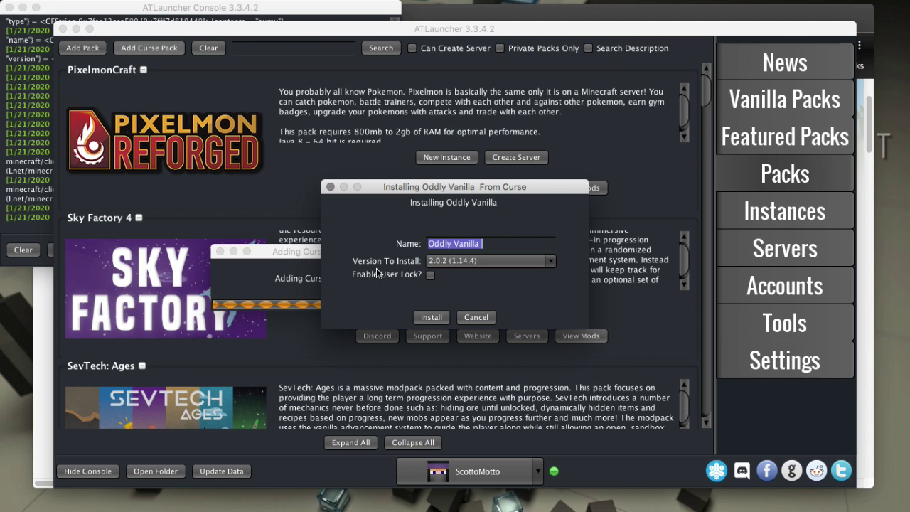
pyautogui.click(464, 264)
pyautogui.click(466, 275)
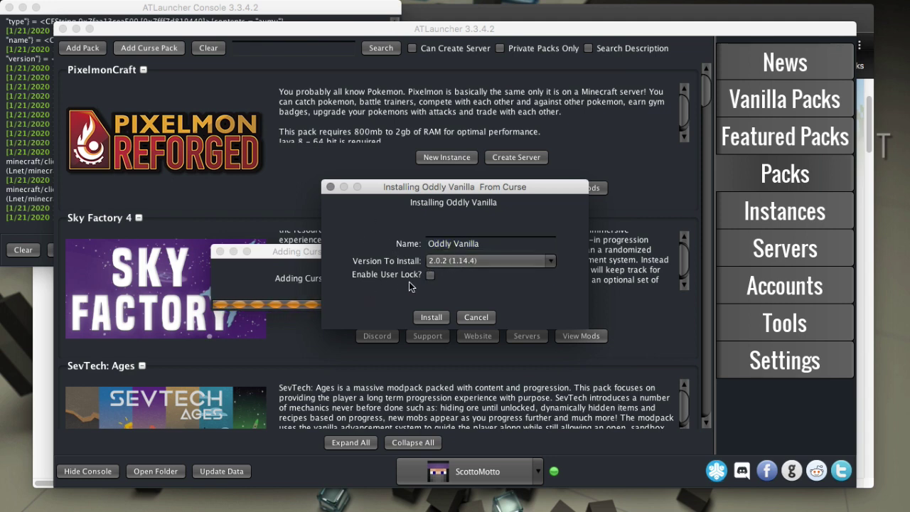
pyautogui.click(427, 317)
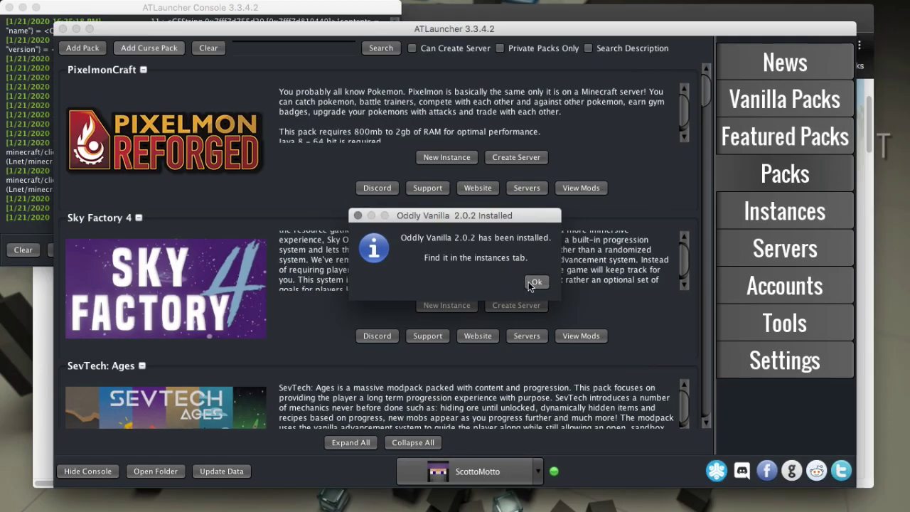
pyautogui.press('Return')
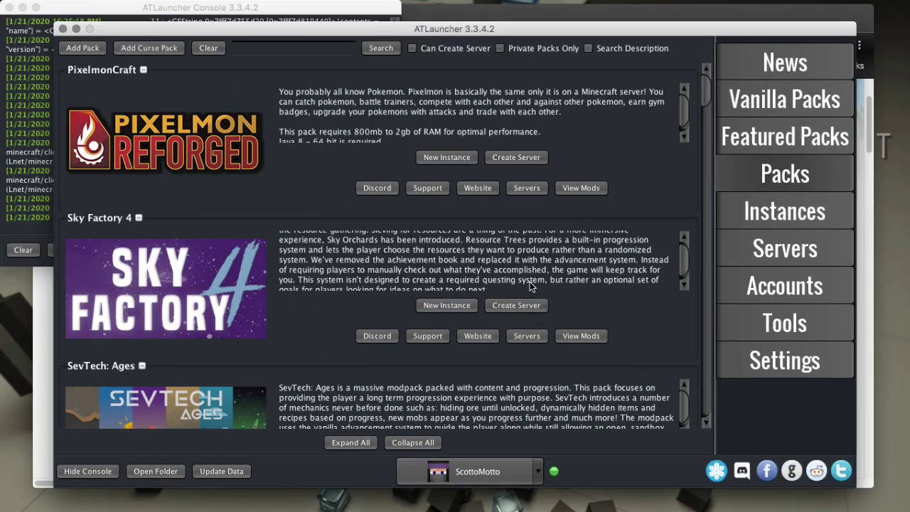
# Examine the Oddly Vanilla instance's installed mods and the catalogue of mods that can be added to it
pyautogui.click(772, 217)
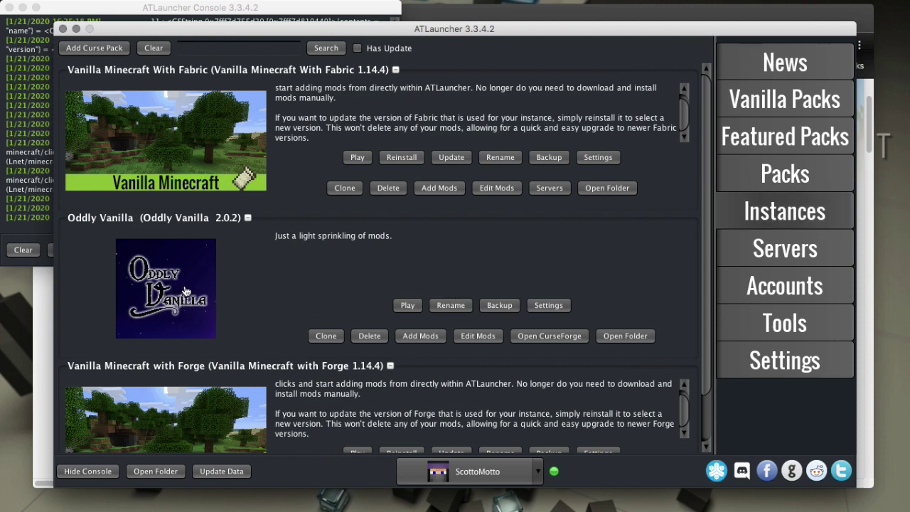
pyautogui.click(469, 339)
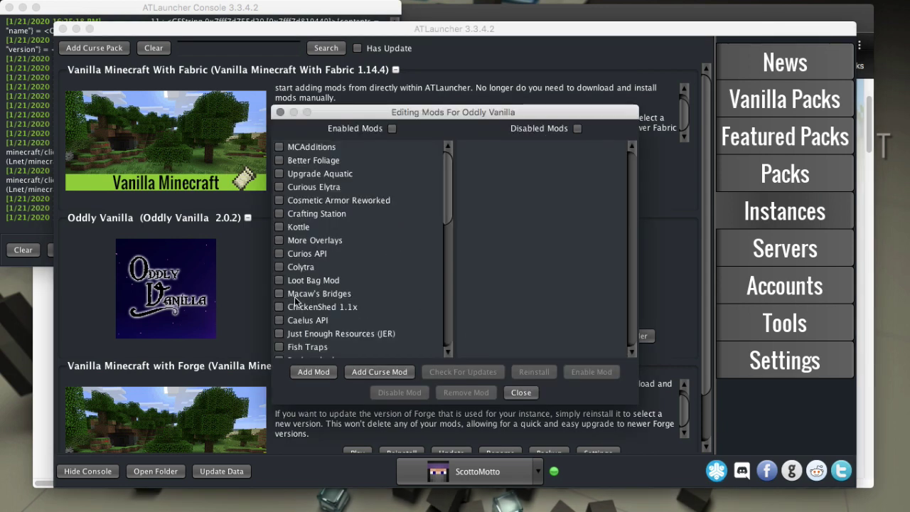
pyautogui.click(521, 392)
pyautogui.click(419, 336)
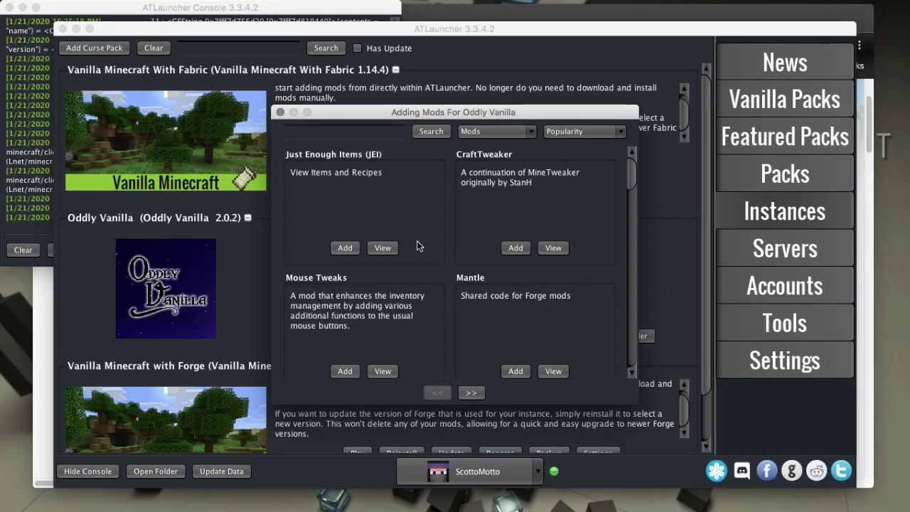
pyautogui.click(280, 113)
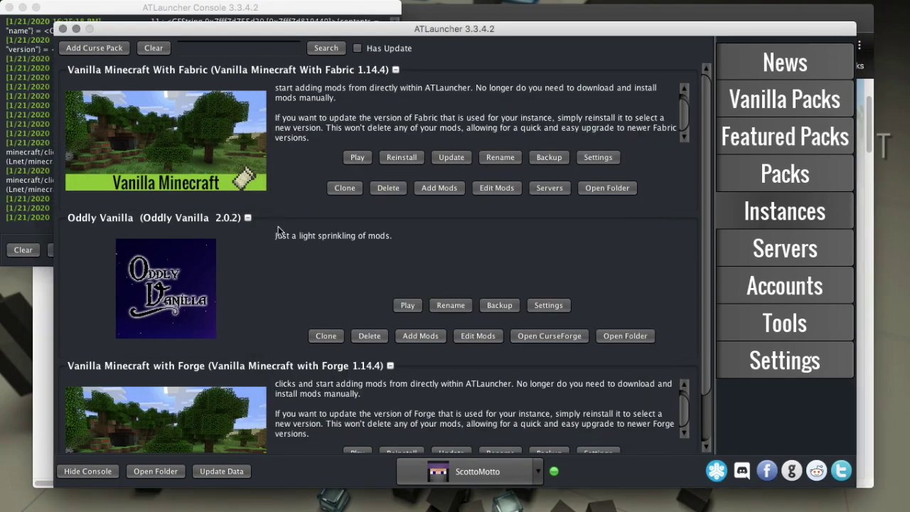
# Set the Oddly Vanilla instance's initial memory to 2048 and save its settings
pyautogui.click(548, 305)
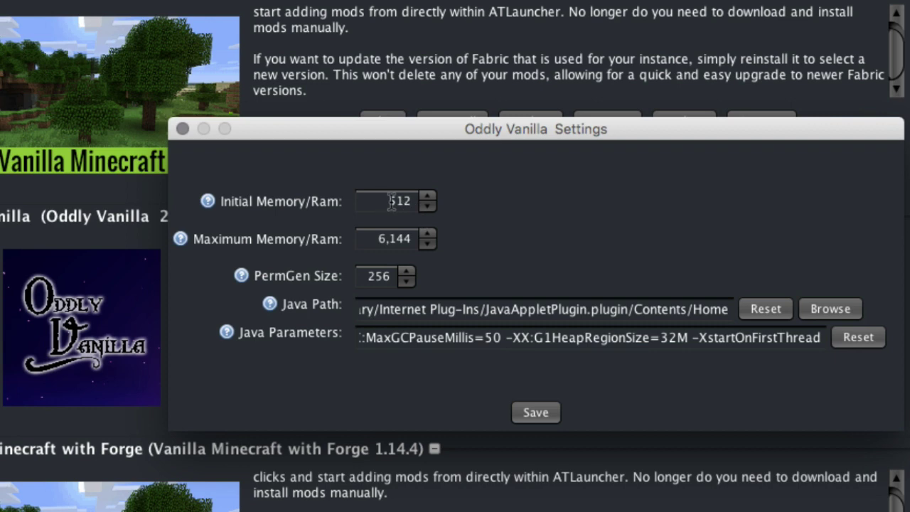
pyautogui.moveTo(386, 201); pyautogui.dragTo(416, 201)
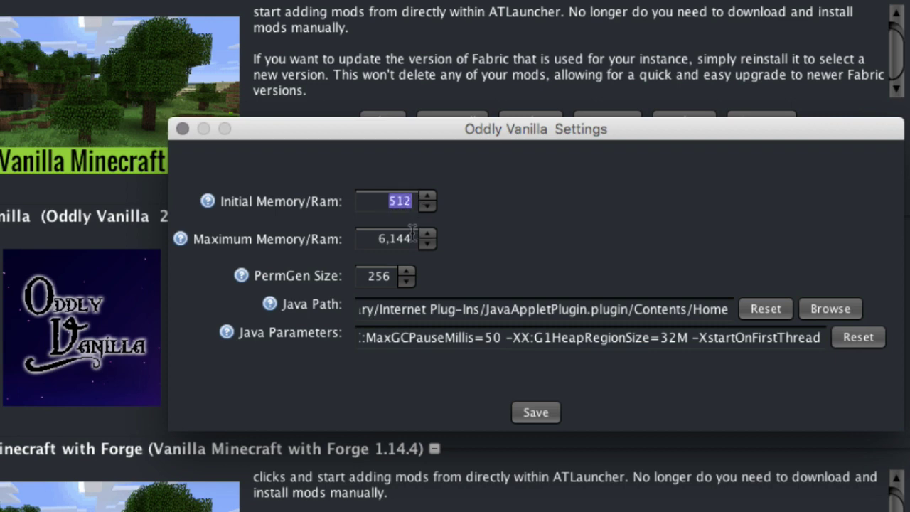
pyautogui.write('2048')
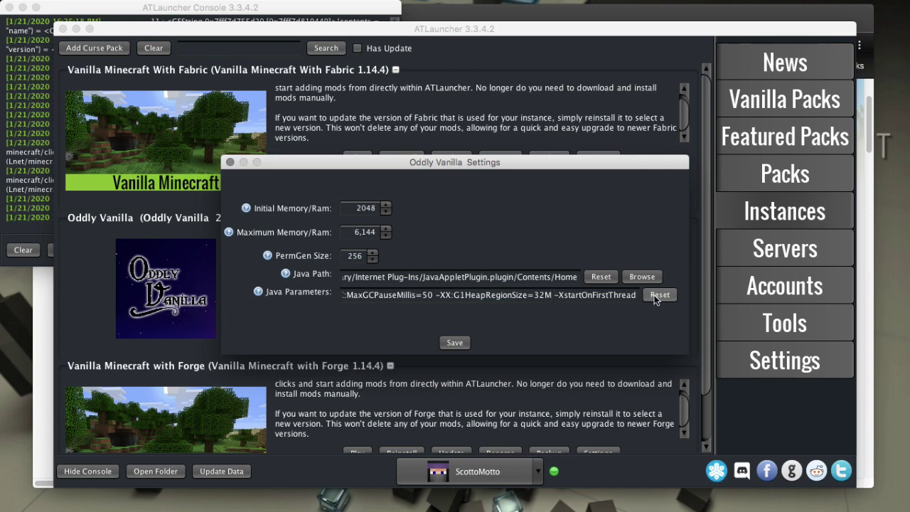
pyautogui.click(462, 342)
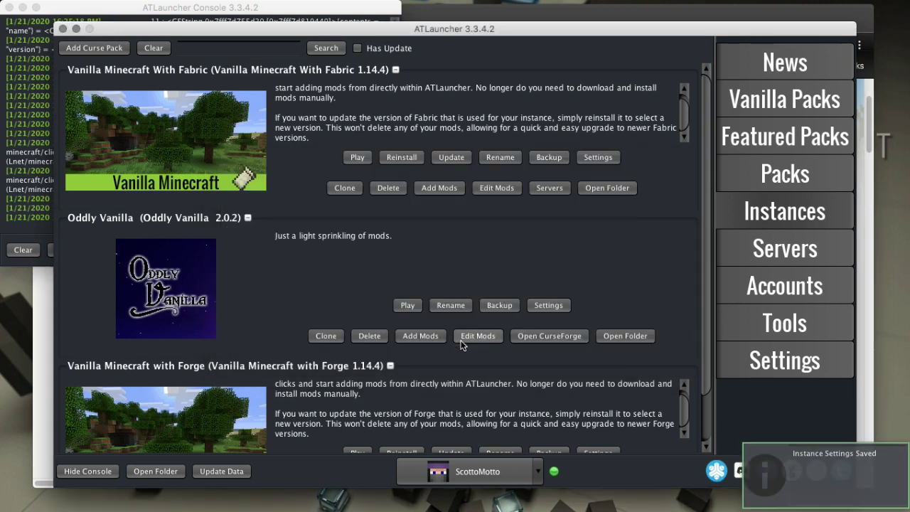
# Review the launcher's general and Java/Minecraft settings, then the account login page, and return to the pack list
pyautogui.click(739, 357)
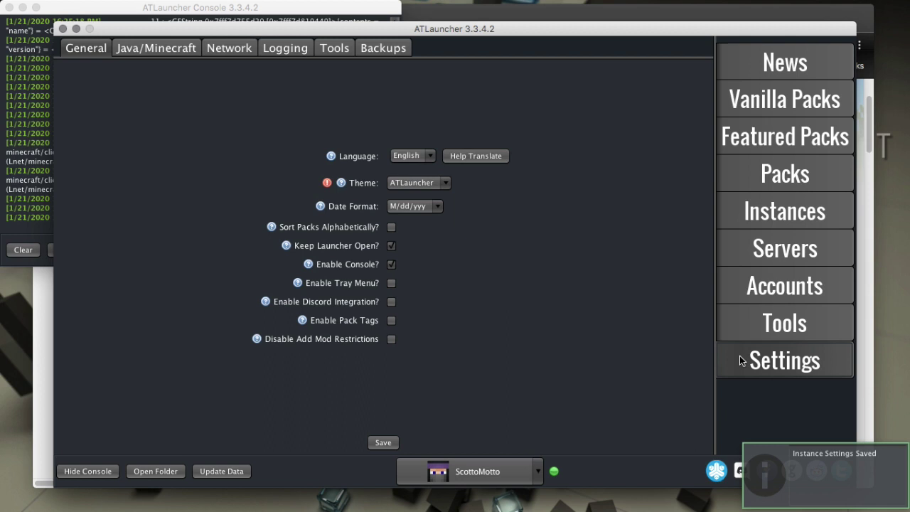
pyautogui.click(169, 43)
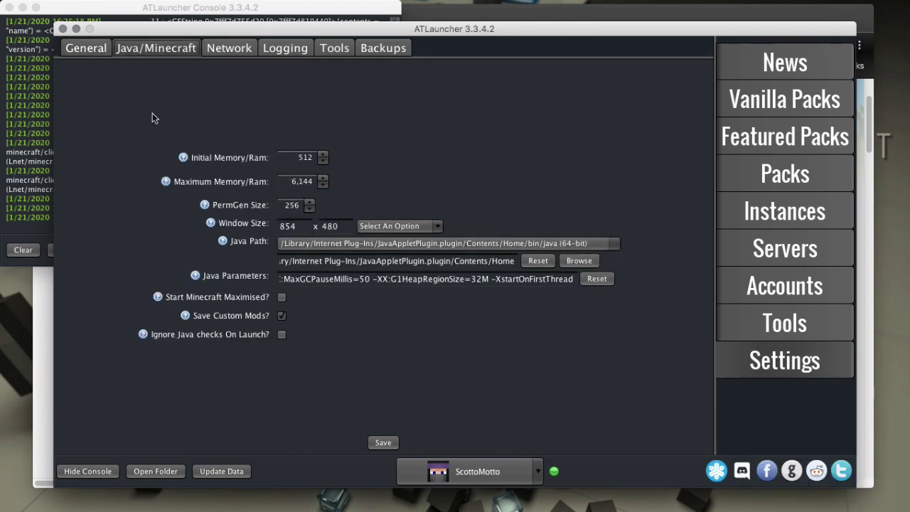
pyautogui.click(89, 53)
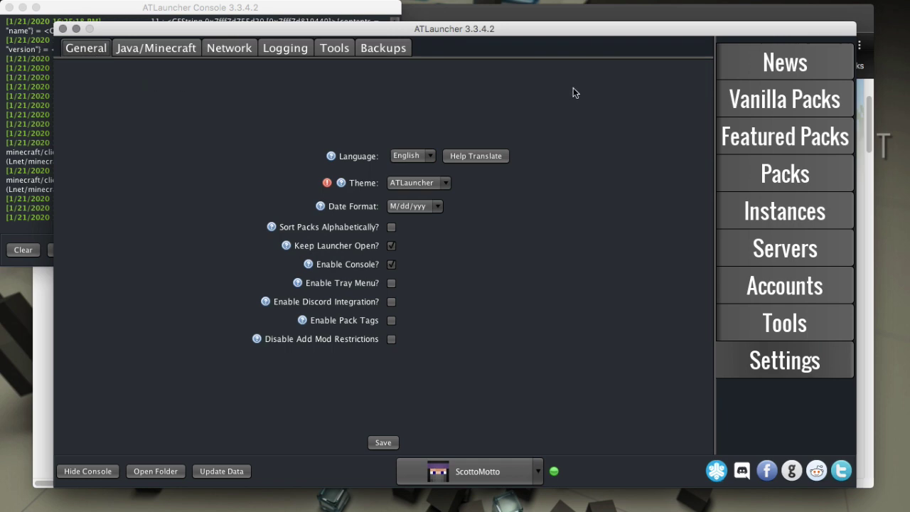
pyautogui.click(774, 170)
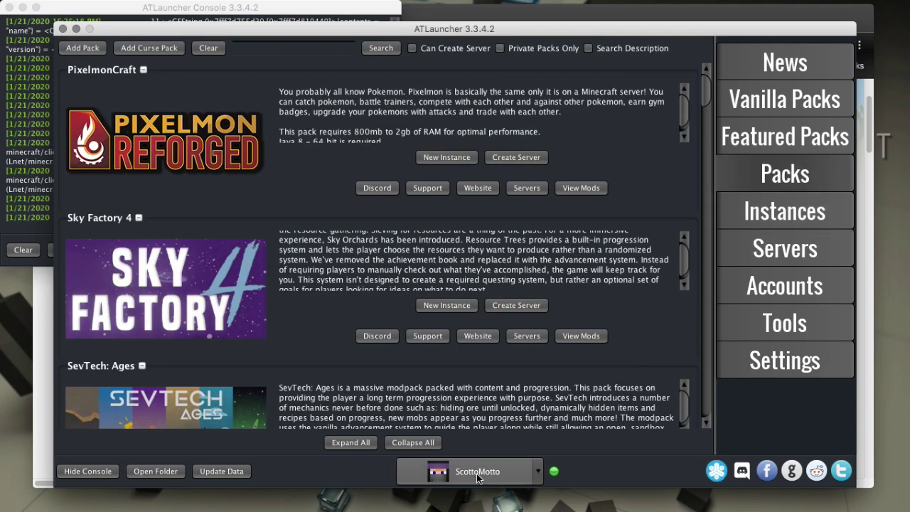
pyautogui.click(784, 287)
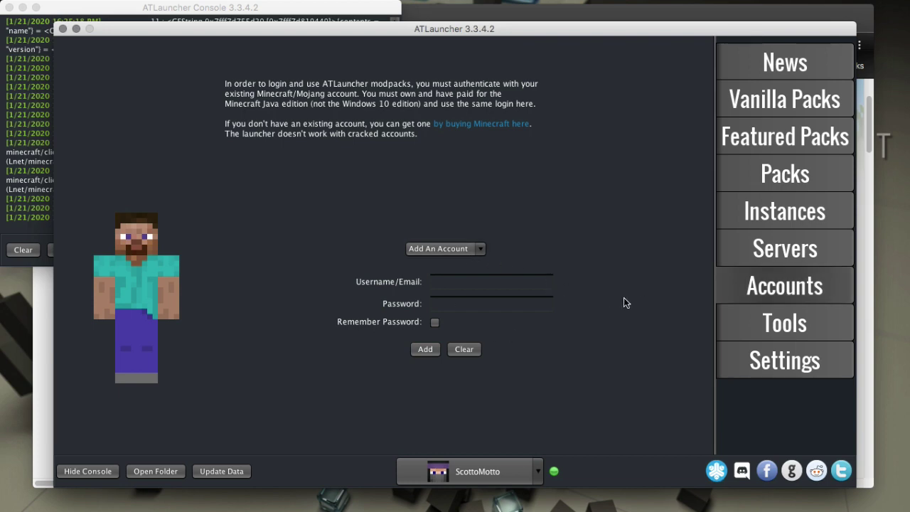
pyautogui.click(785, 173)
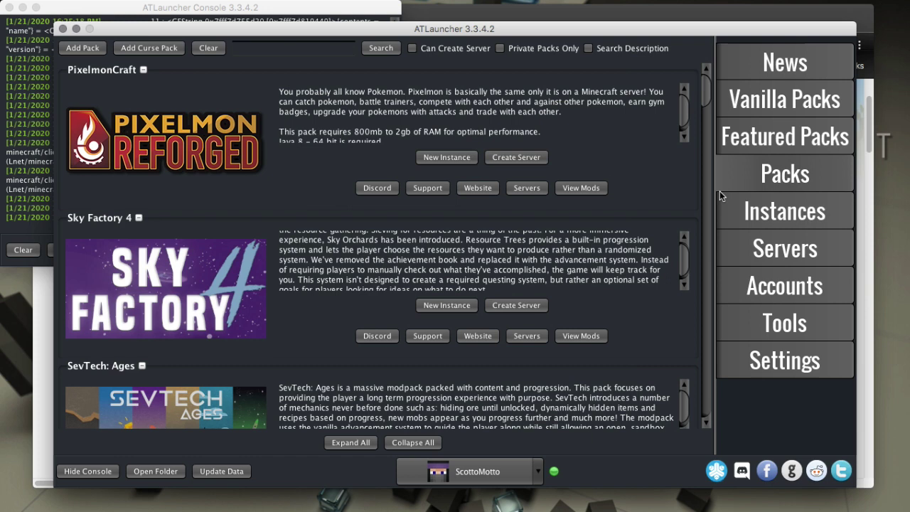
# Launch the Oddly Vanilla instance and quit the game from its title screen
pyautogui.click(724, 216)
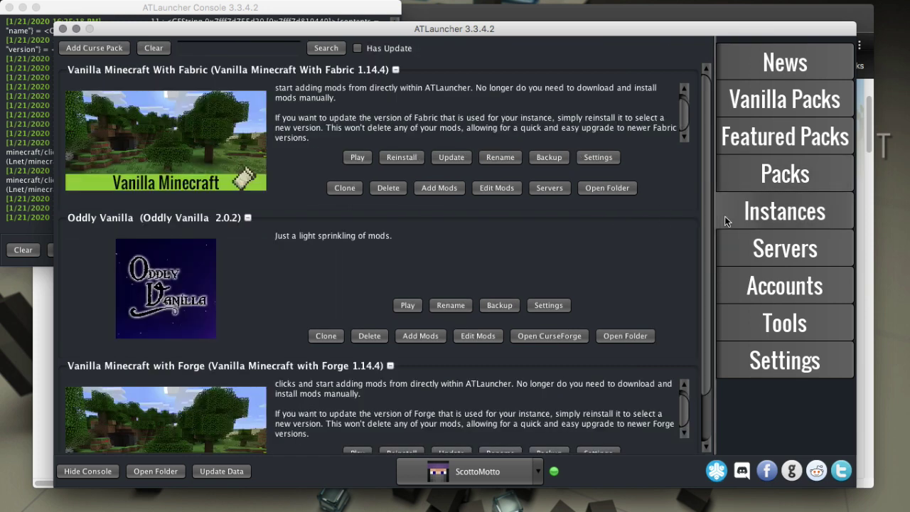
pyautogui.click(408, 305)
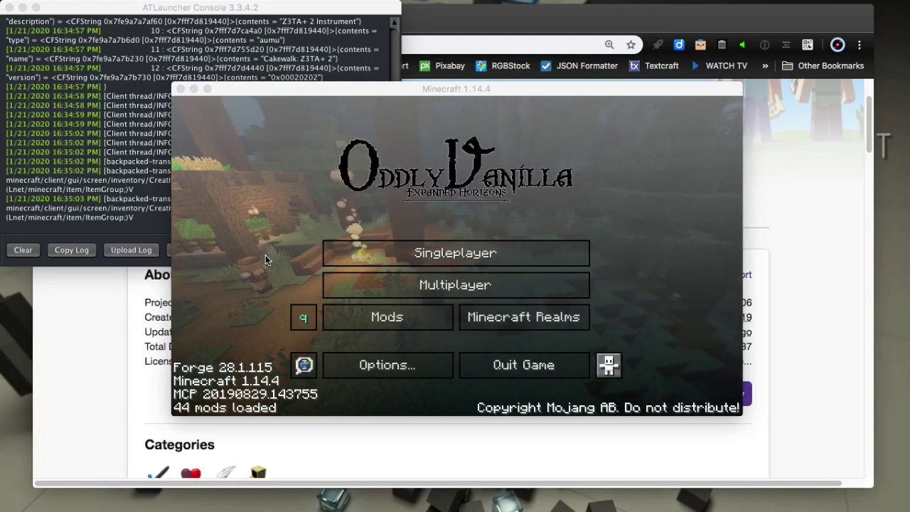
pyautogui.click(509, 364)
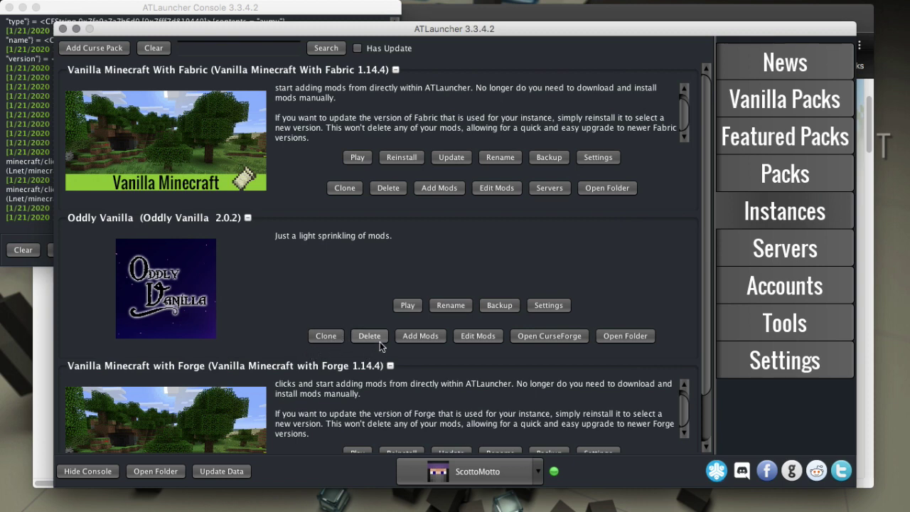
# View the Oddly Vanilla instance's CurseForge page in the browser, close it and switch back to ATLauncher
pyautogui.click(554, 336)
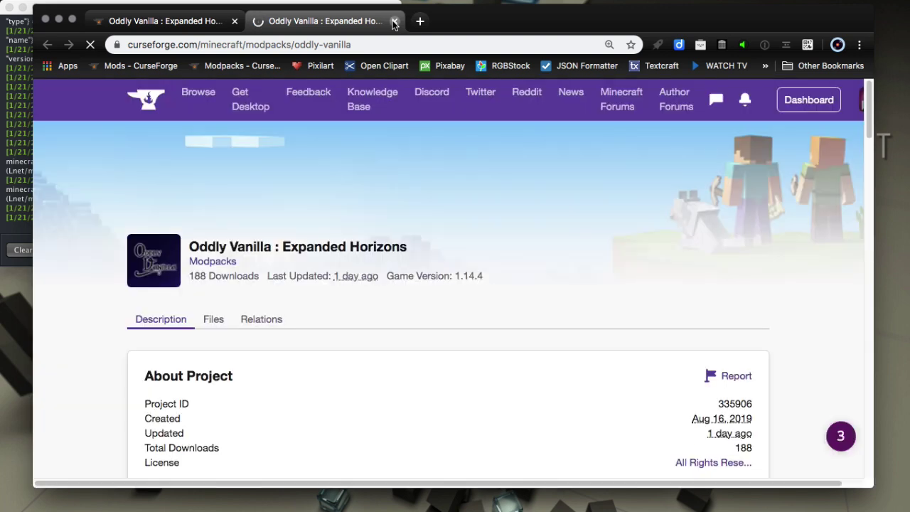
pyautogui.click(395, 22)
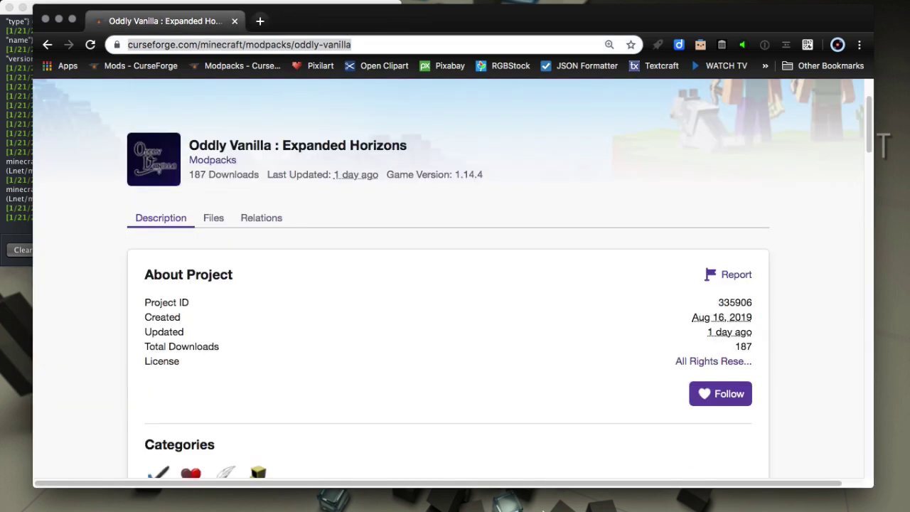
pyautogui.press('super+Tab')
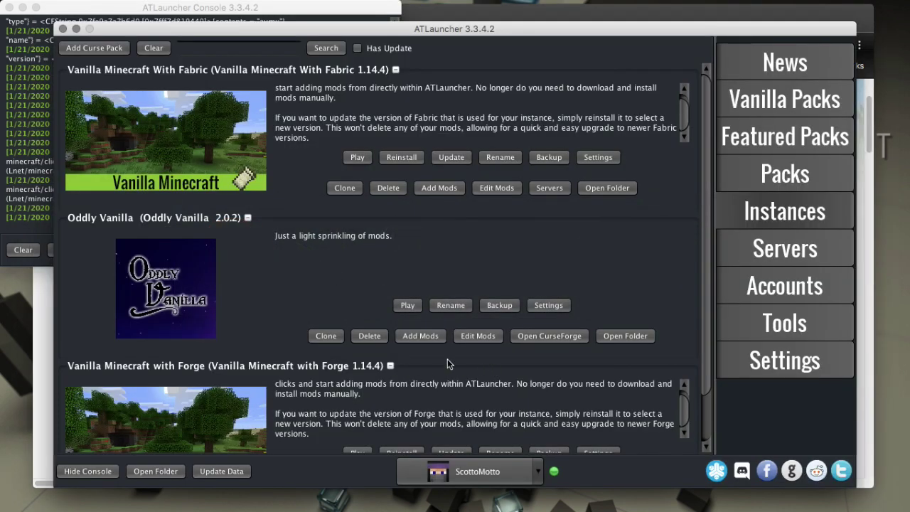
# Open the Oddly Vanilla instance's folder, look inside its saves folder and return to ATLauncher
pyautogui.click(626, 335)
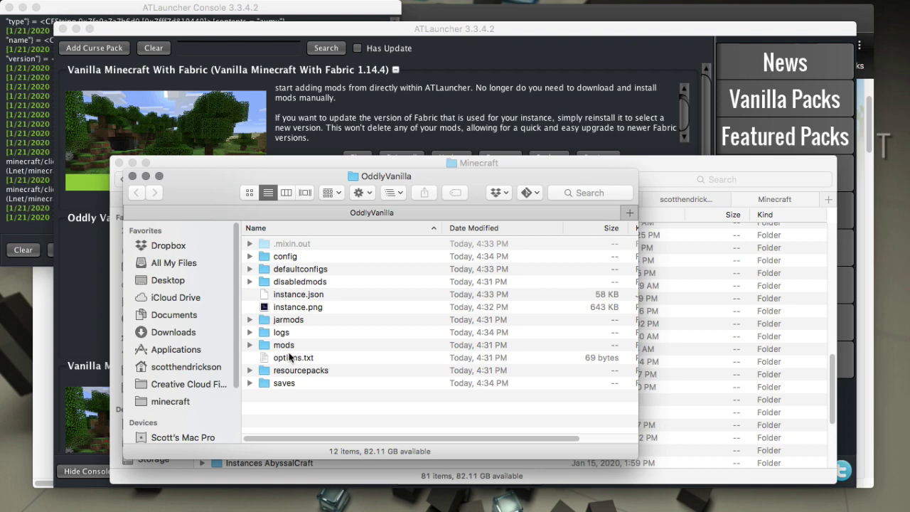
pyautogui.doubleClick(285, 385)
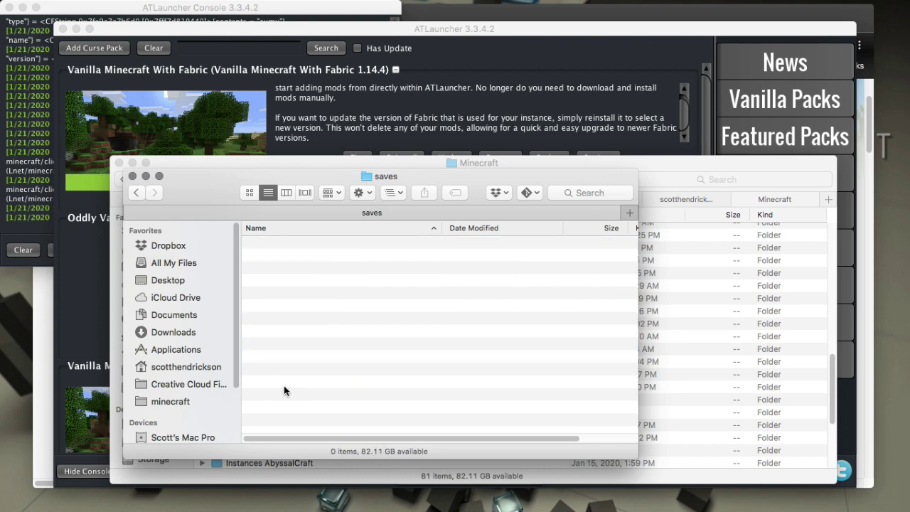
pyautogui.click(136, 191)
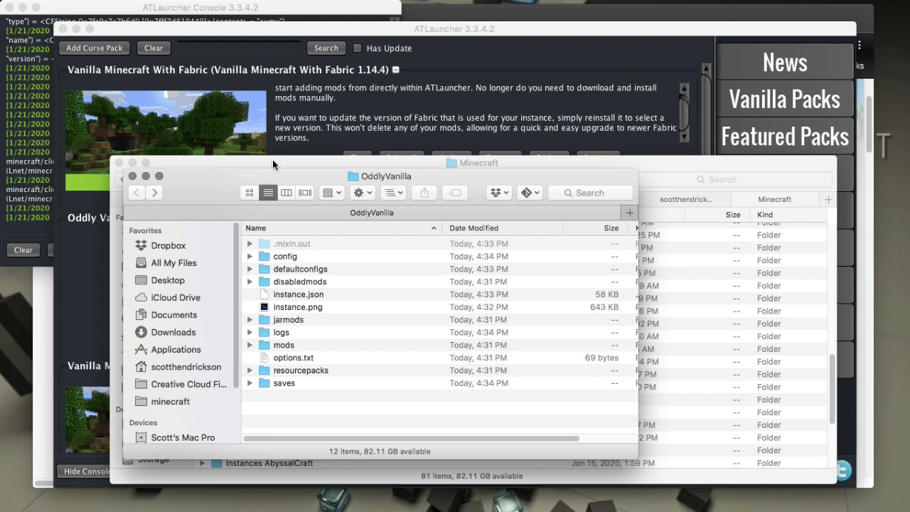
pyautogui.click(494, 32)
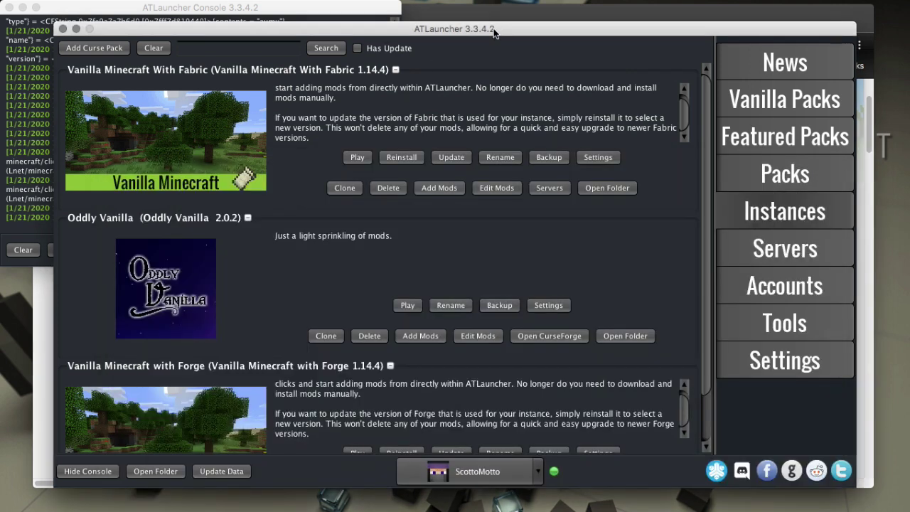